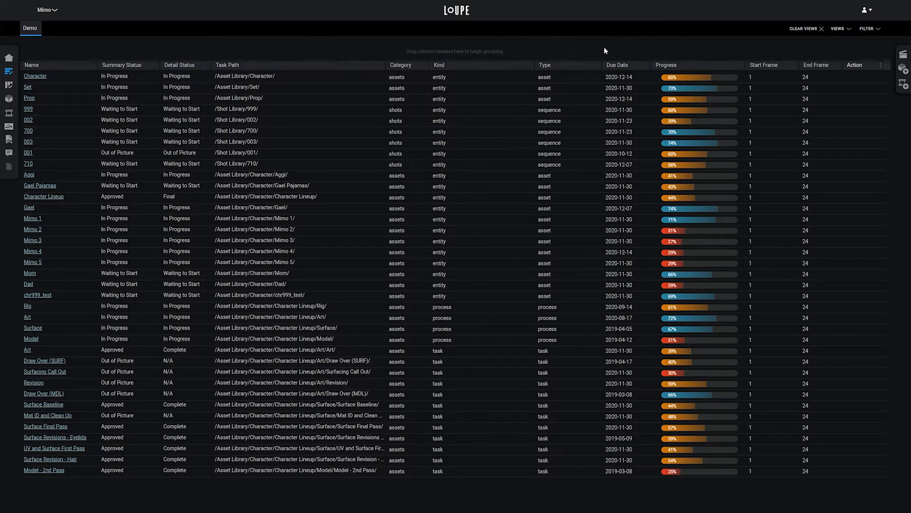
# Sort the task list by Due Date ascending, with Name ascending as the secondary sort.
pyautogui.click(619, 65)
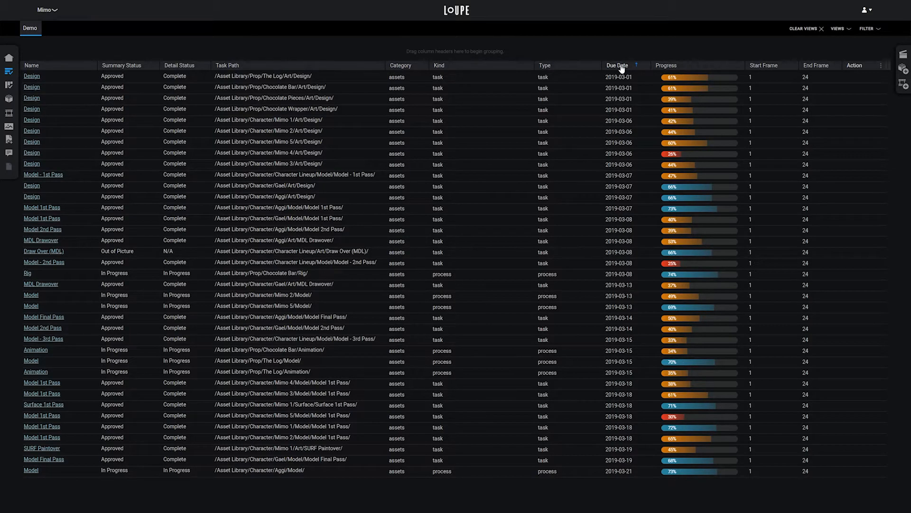
pyautogui.click(620, 66)
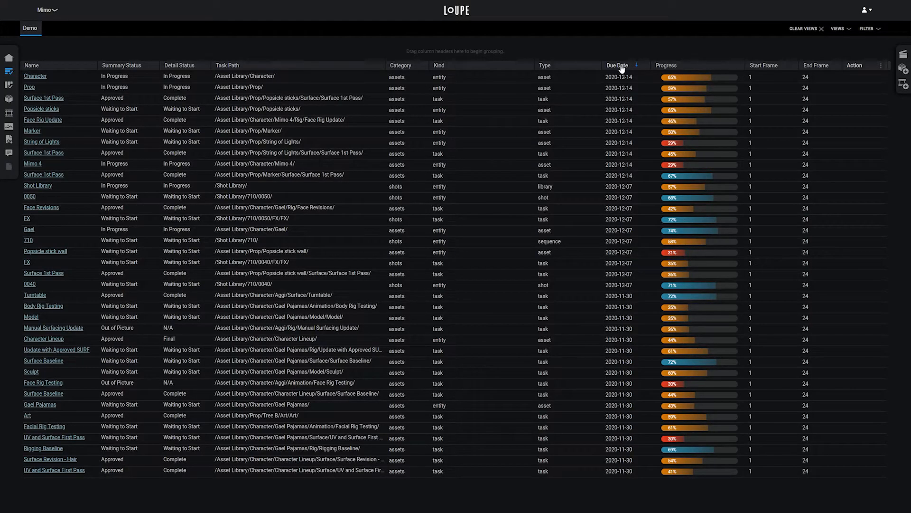
pyautogui.click(621, 67)
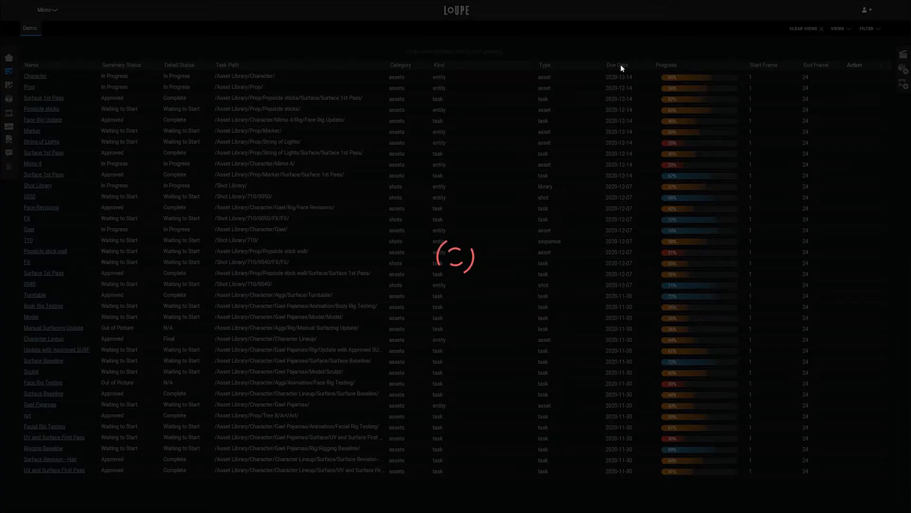
pyautogui.click(621, 67)
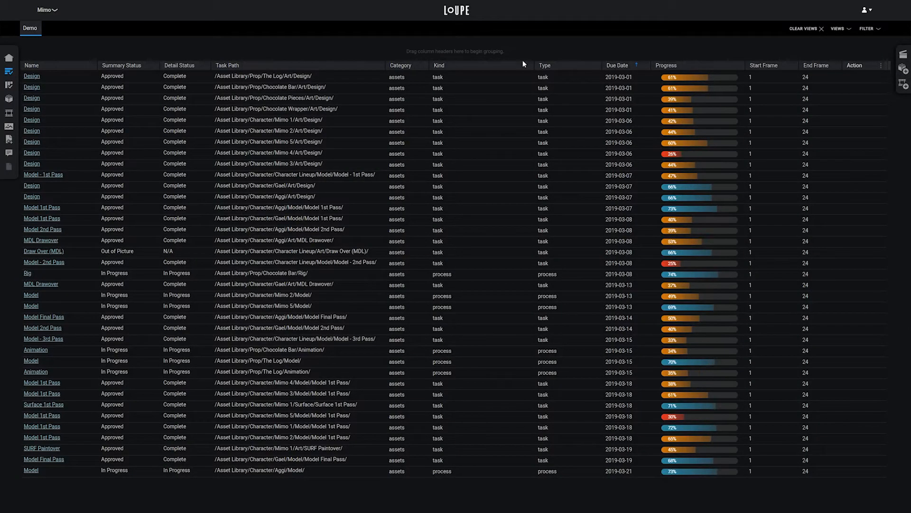
pyautogui.keyDown('shift'); pyautogui.click(36, 67); pyautogui.keyUp('shift')
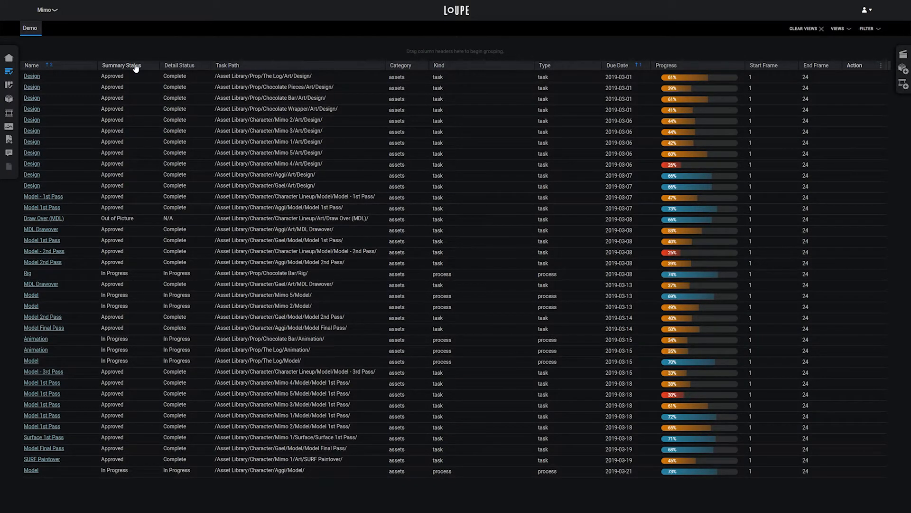
# Group the list by Summary Status in descending order, trying a nested Due Date grouping and removing it.
pyautogui.moveTo(136, 69); pyautogui.dragTo(134, 52)
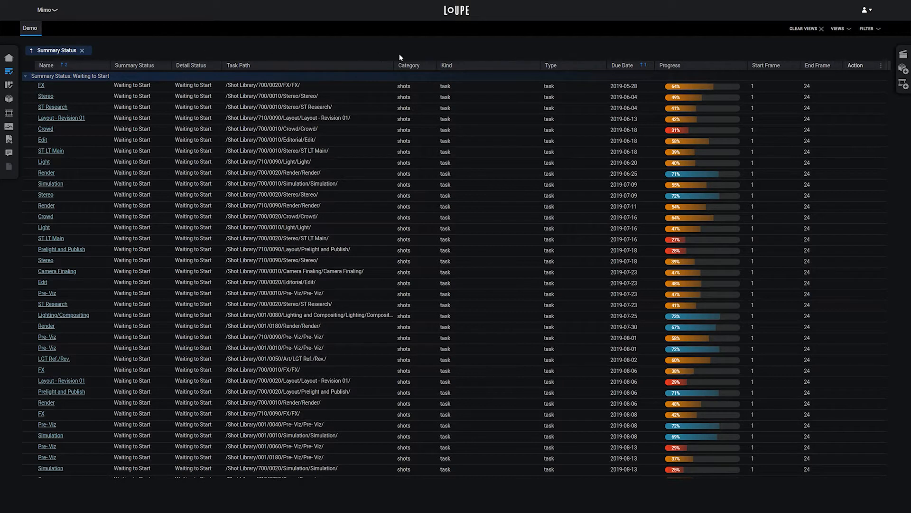
pyautogui.moveTo(630, 70); pyautogui.dragTo(628, 53)
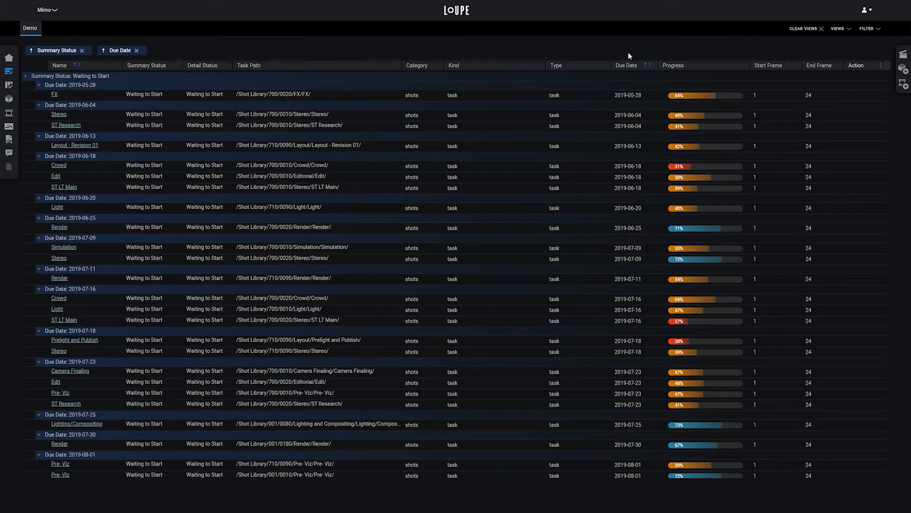
pyautogui.click(137, 50)
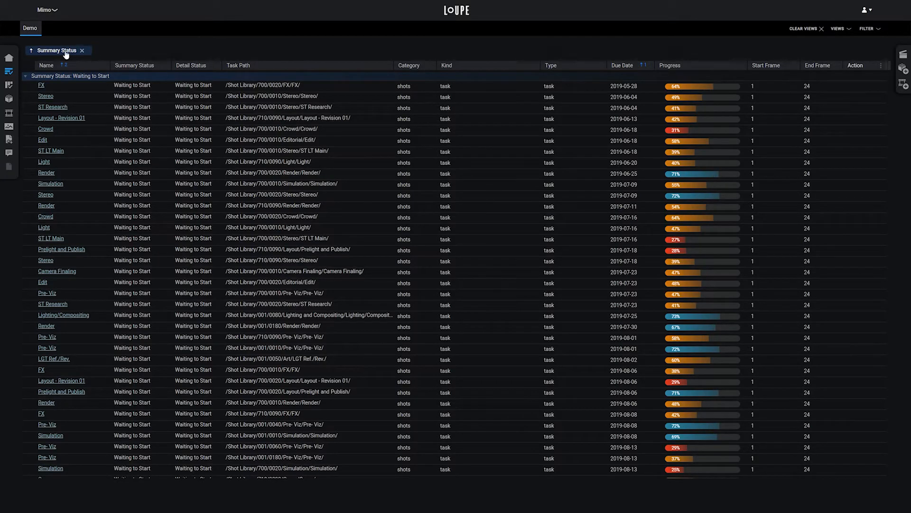
pyautogui.click(63, 51)
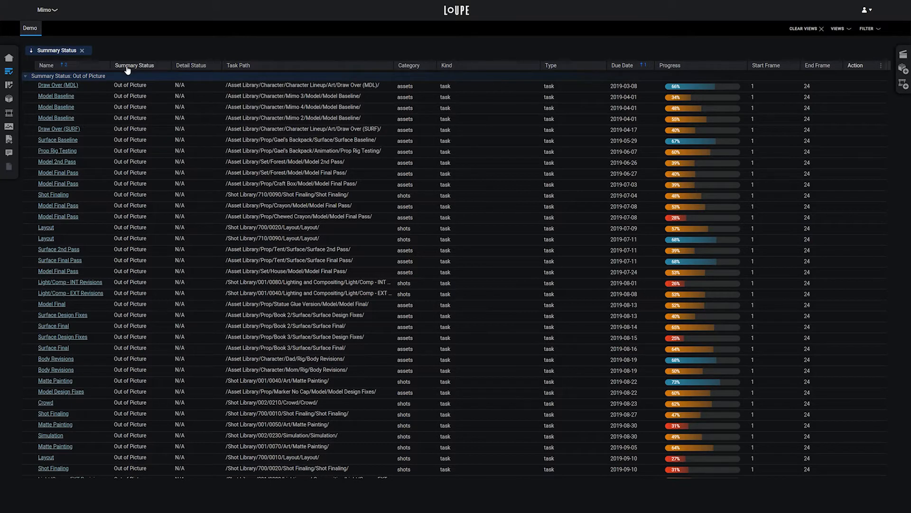
# Reorder the columns so Summary Status follows Detail Status and Category precedes Task Path, and show the Code column.
pyautogui.moveTo(128, 67); pyautogui.dragTo(399, 72)
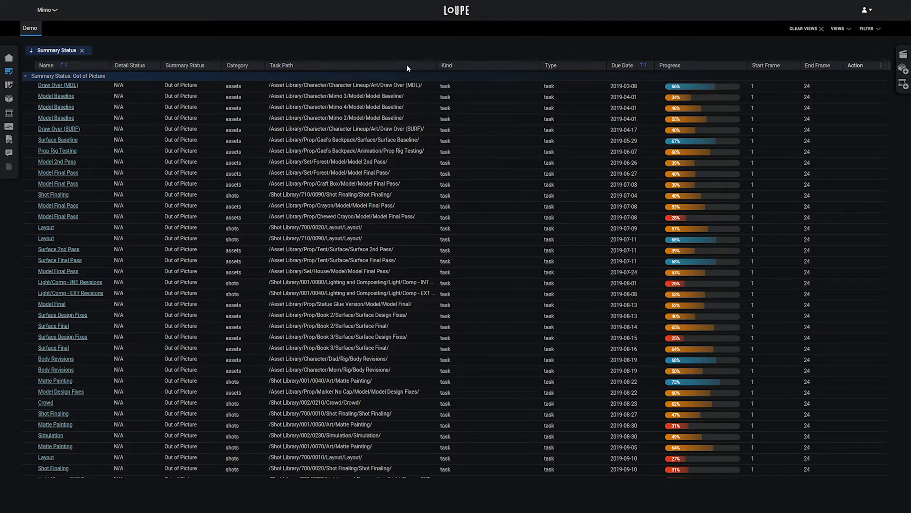
pyautogui.click(881, 68)
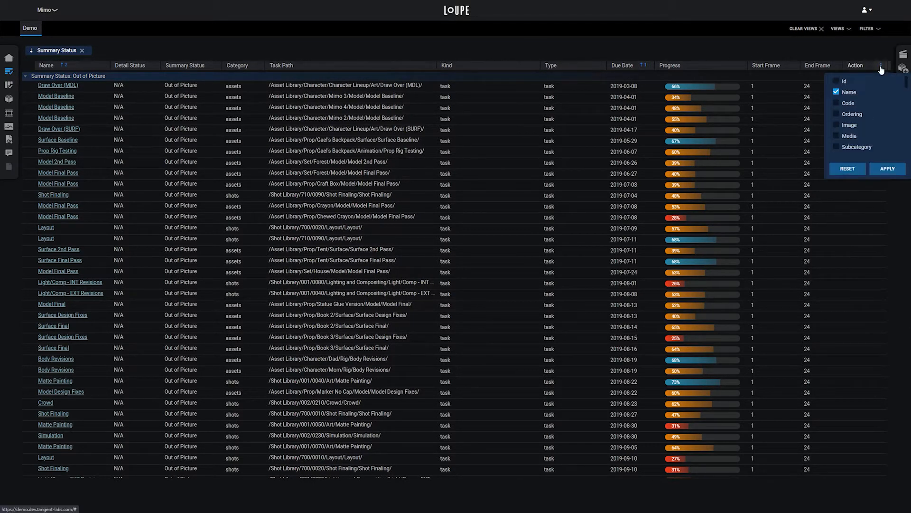
pyautogui.click(839, 108)
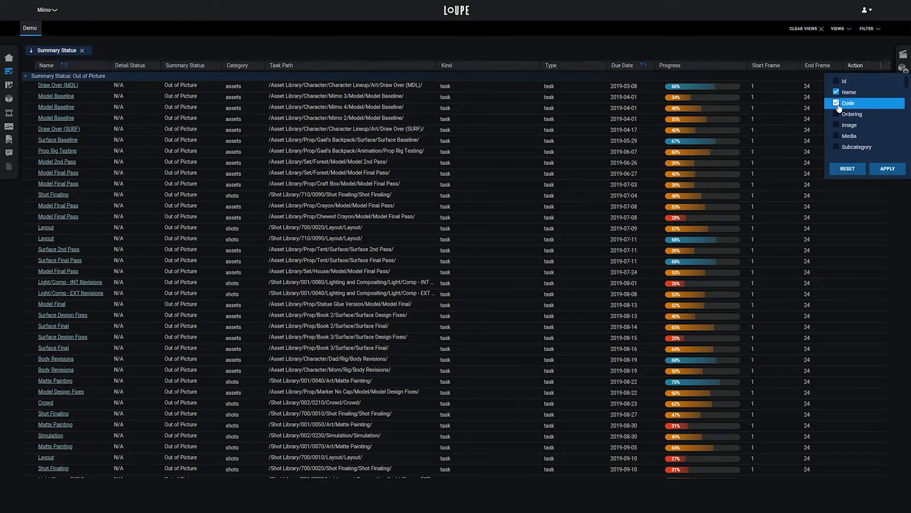
pyautogui.click(887, 169)
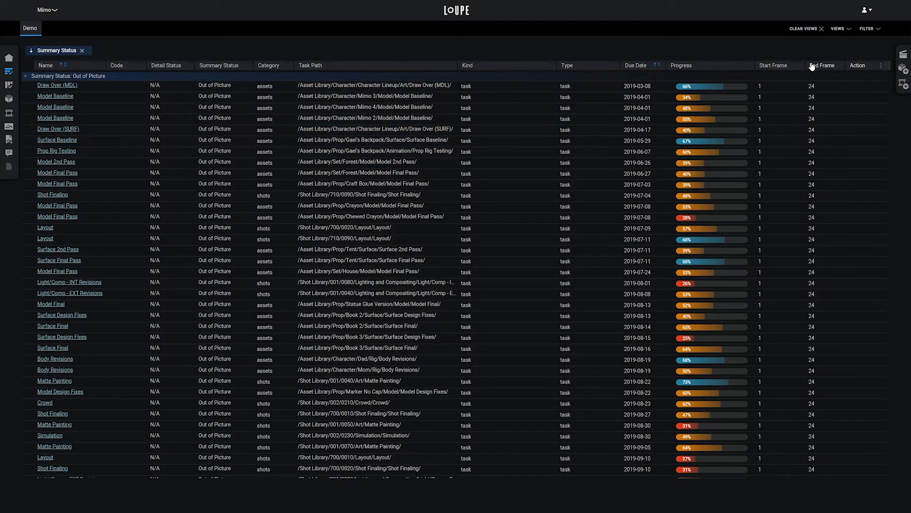
# Save the current layout as a System view named "Grouped By Summary Status".
pyautogui.click(844, 29)
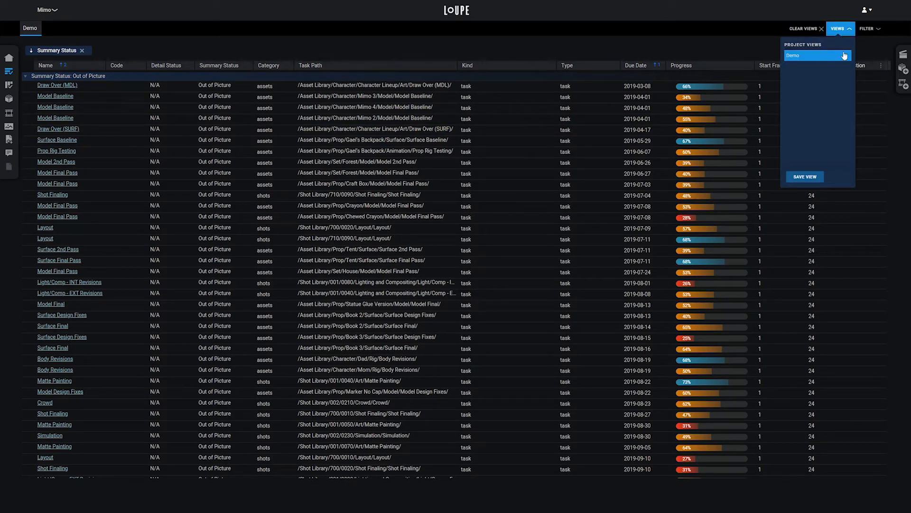
pyautogui.click(803, 177)
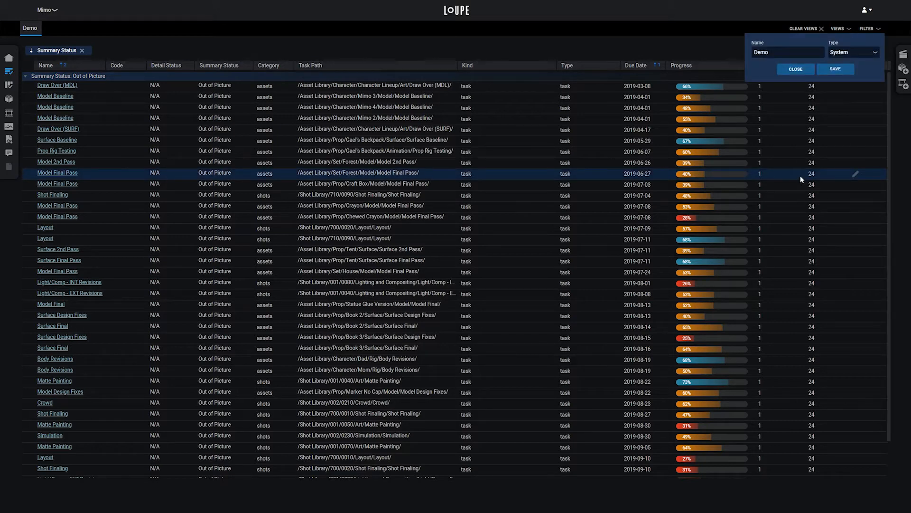
pyautogui.moveTo(773, 53); pyautogui.dragTo(743, 52)
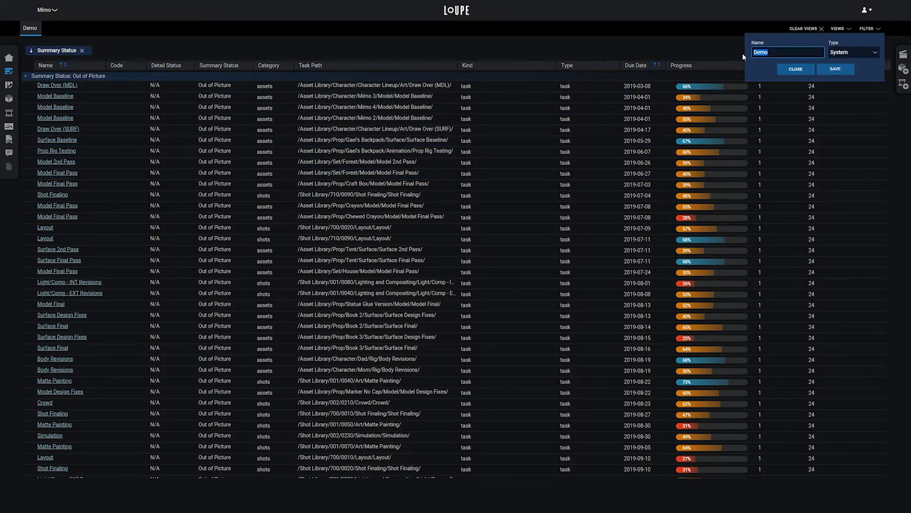
pyautogui.write('Grouped By Summary Status')
pyautogui.click(864, 52)
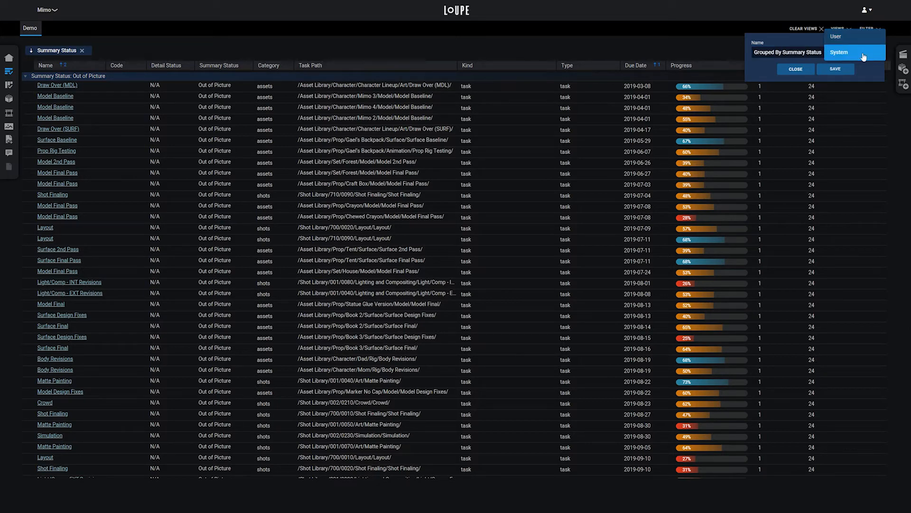
pyautogui.click(864, 56)
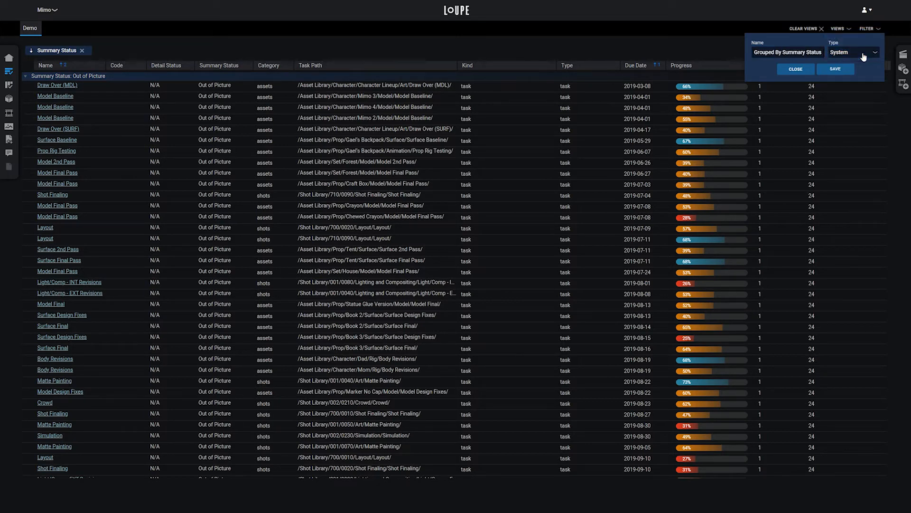
pyautogui.click(836, 70)
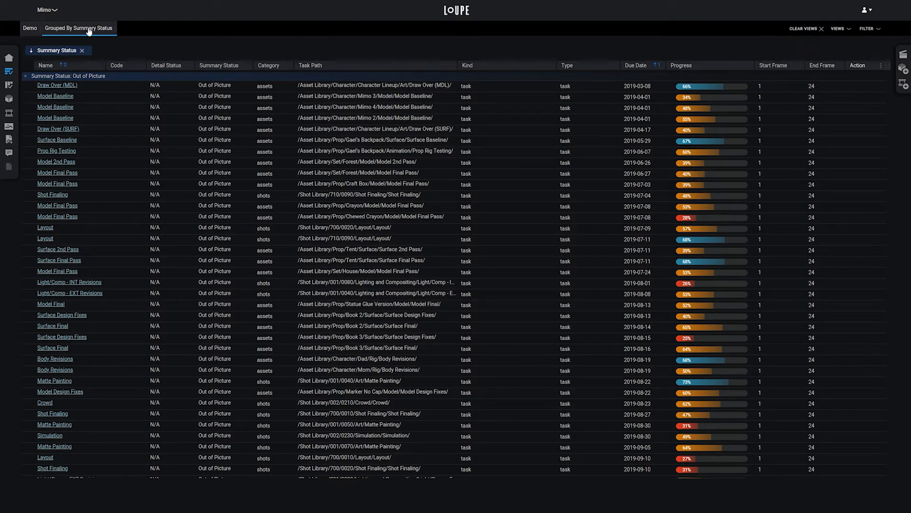
# Switch to the Demo view and filter it with the rule Assigned To exact, using the assignee's username.
pyautogui.click(29, 30)
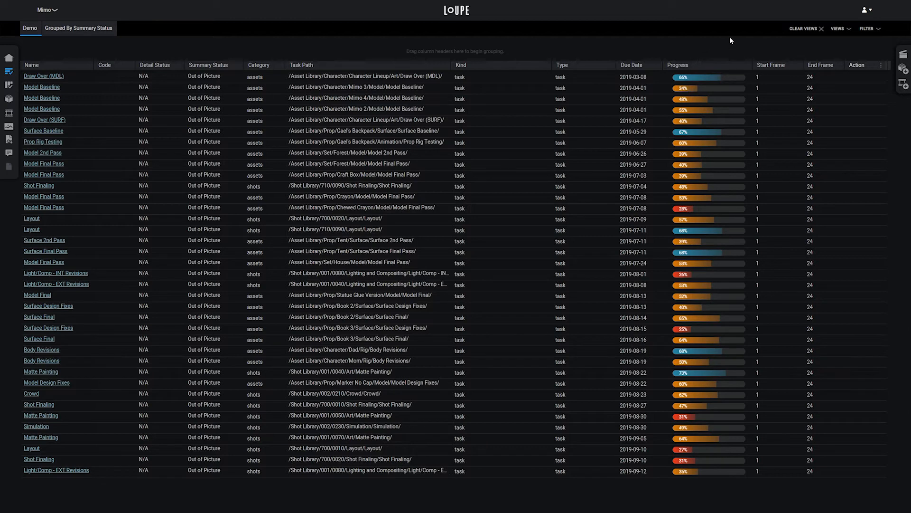
pyautogui.click(868, 29)
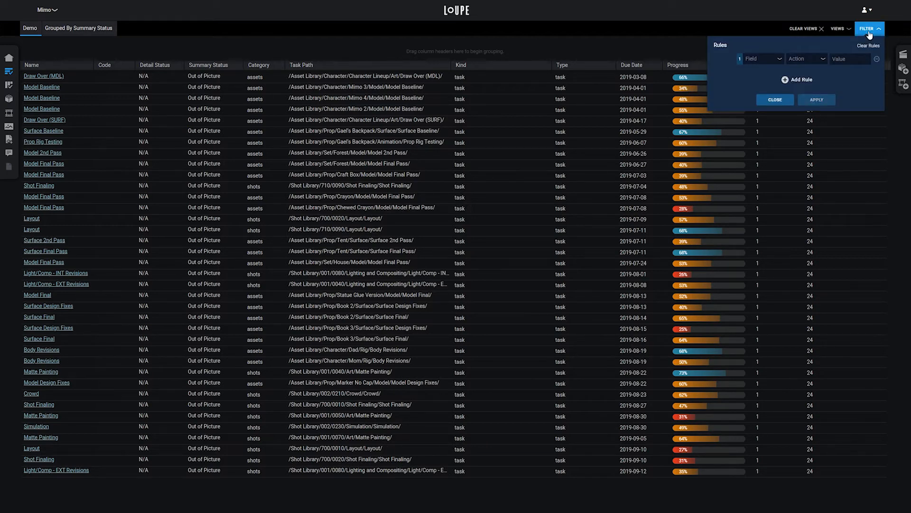
pyautogui.click(772, 63)
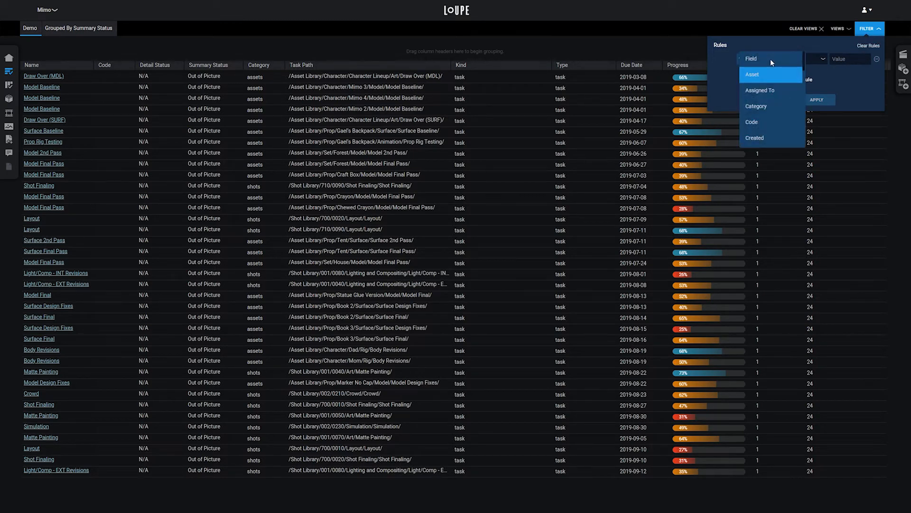
pyautogui.click(767, 93)
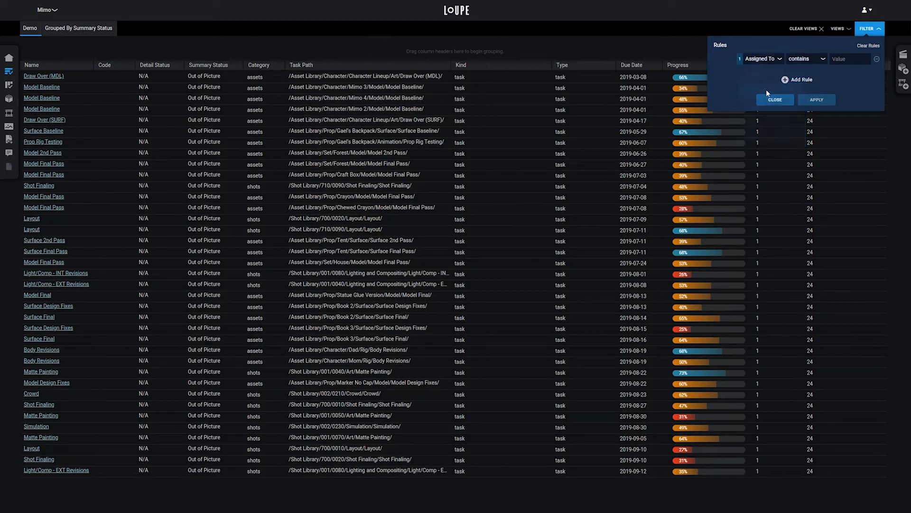
pyautogui.click(813, 63)
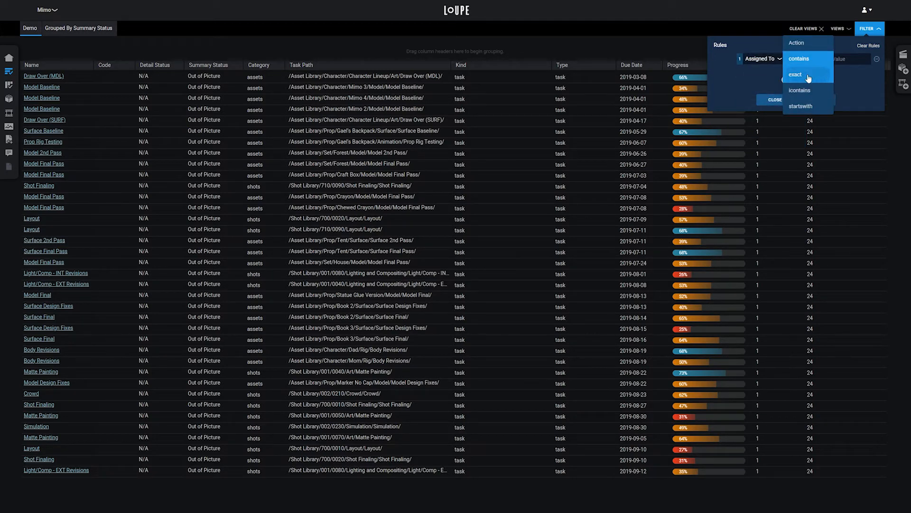
pyautogui.click(809, 79)
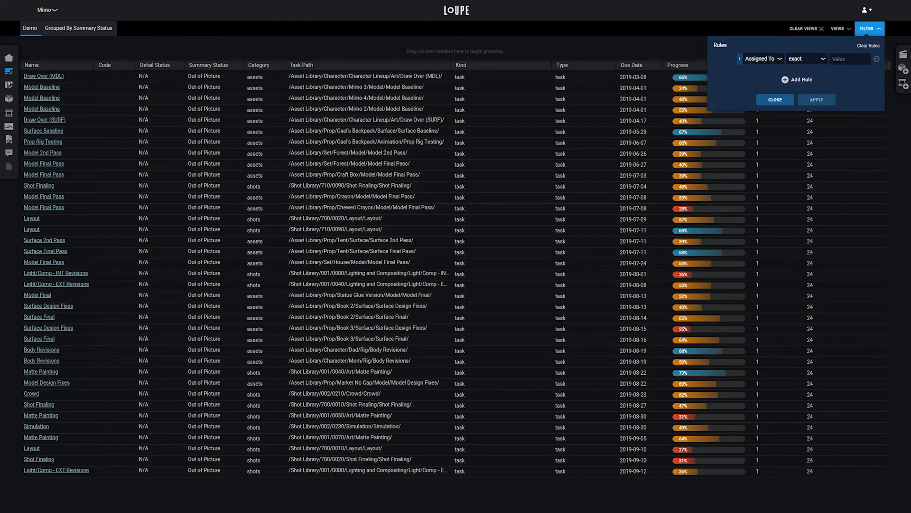
pyautogui.click(849, 59)
pyautogui.write('mike.dicarlo')
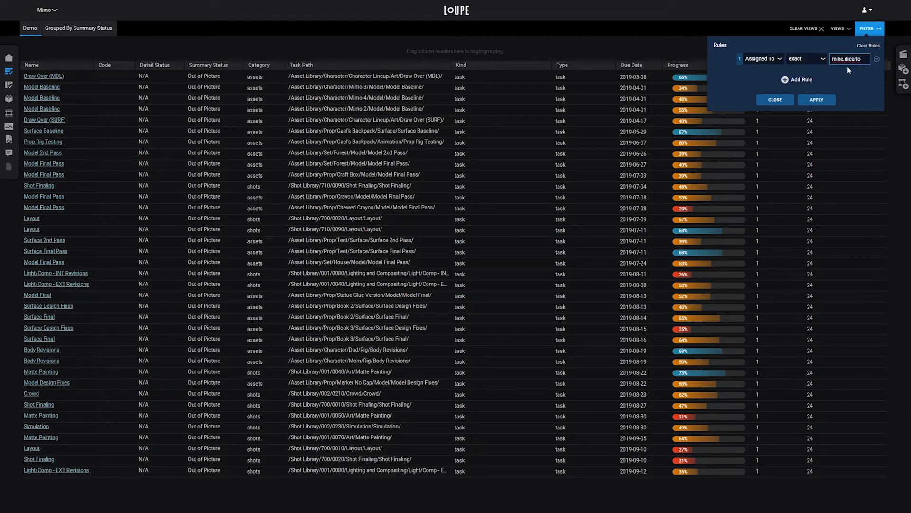
pyautogui.click(824, 101)
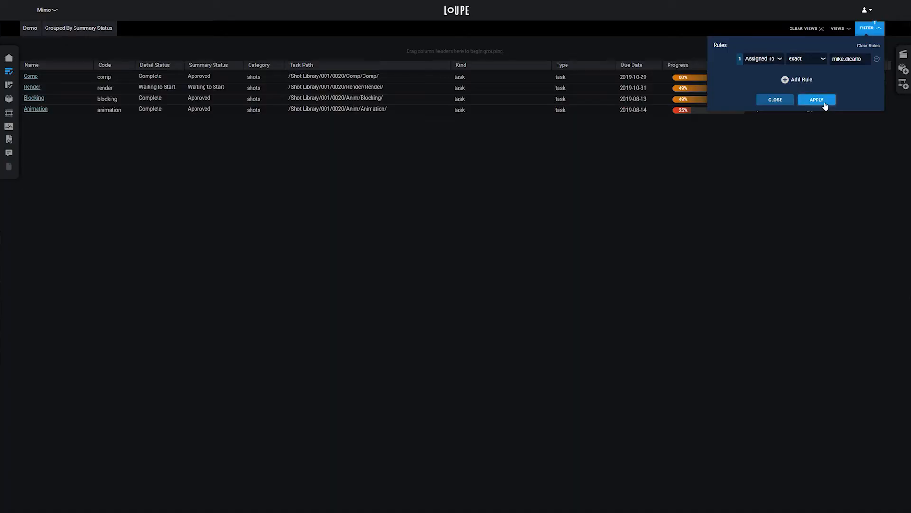
pyautogui.click(826, 105)
pyautogui.click(783, 101)
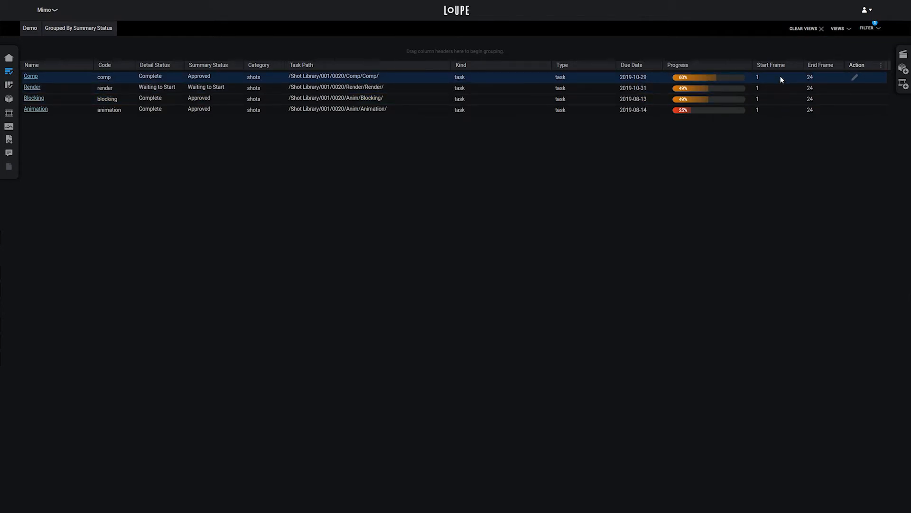
# Save the filtered list as a User view named "My Tasks".
pyautogui.click(841, 30)
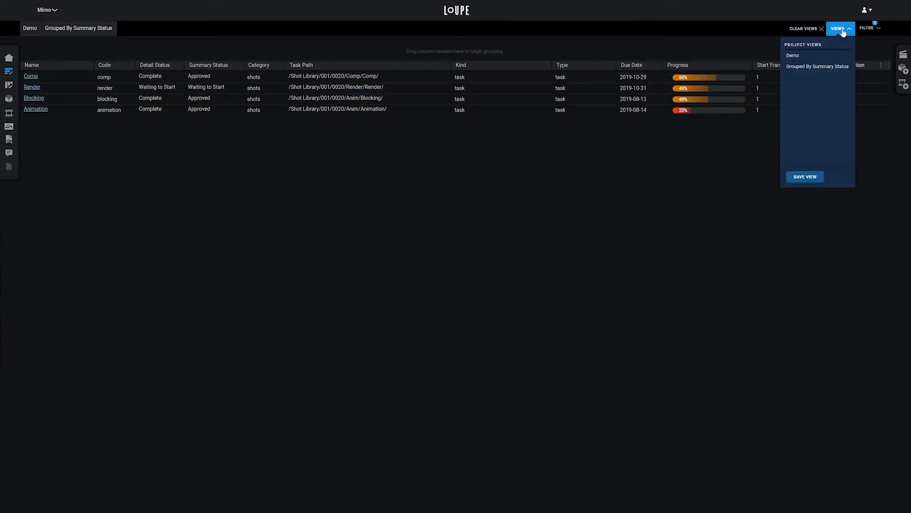
pyautogui.click(804, 177)
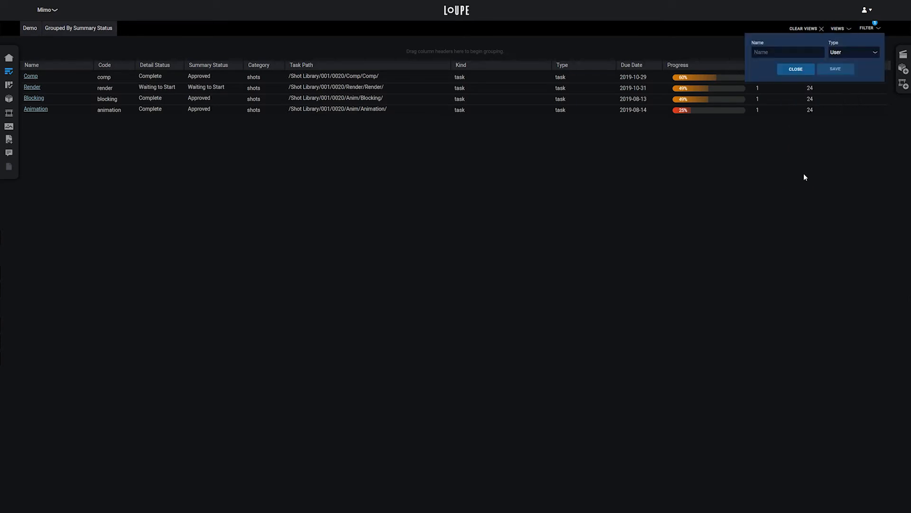
pyautogui.click(788, 52)
pyautogui.write('My Tasks')
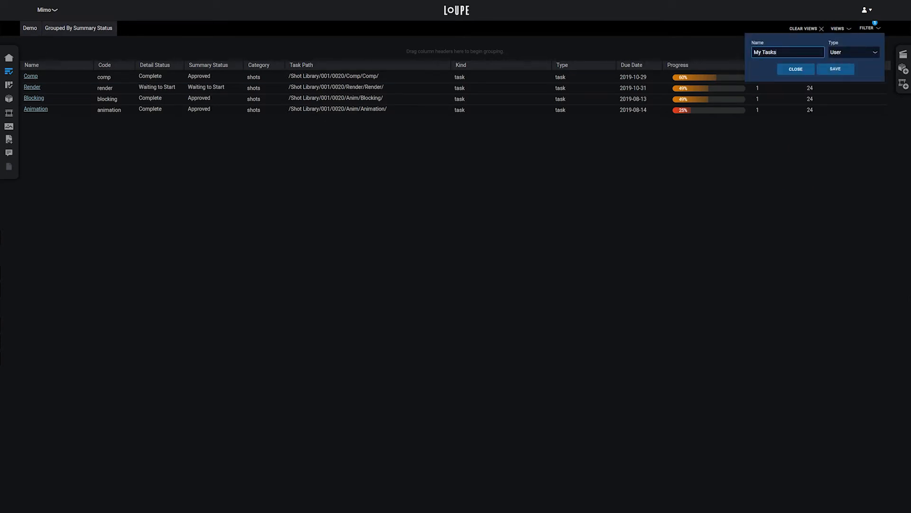
pyautogui.click(850, 53)
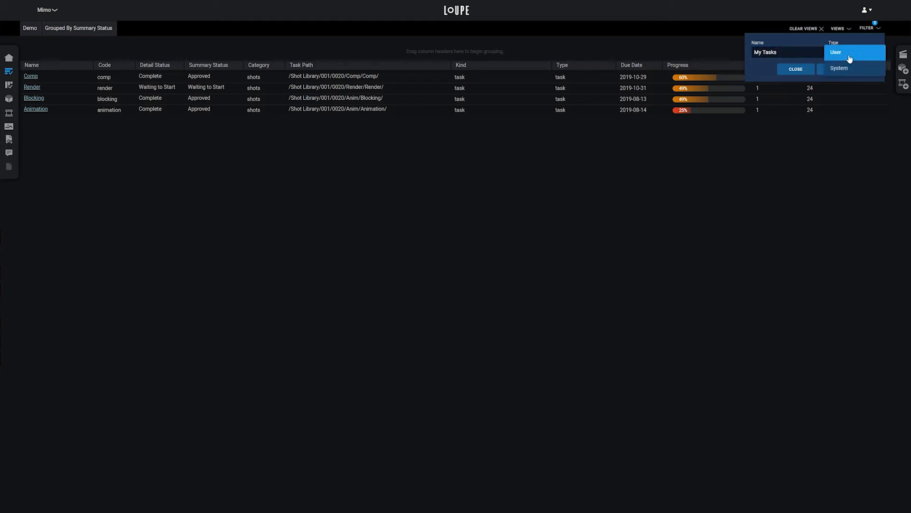
pyautogui.click(850, 58)
pyautogui.click(842, 73)
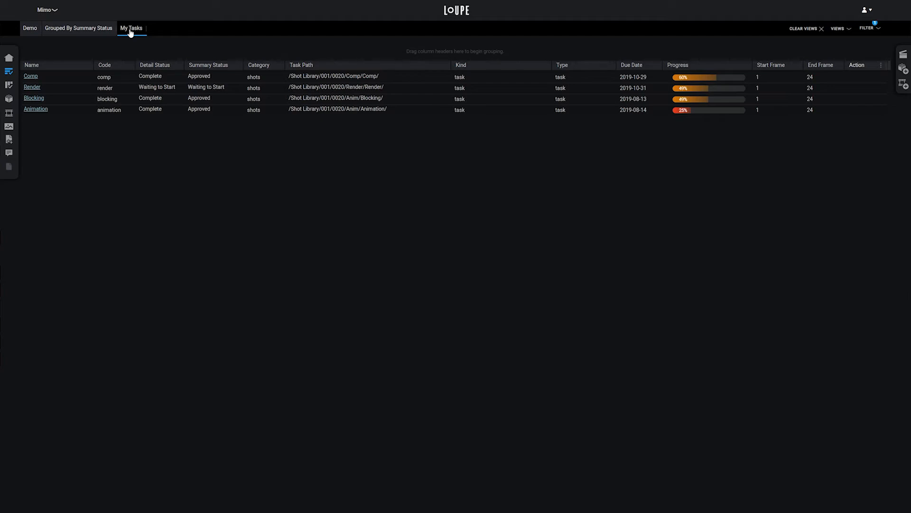
# Switch to the Demo view and filter it with the rule Code exact 0010.
pyautogui.click(29, 28)
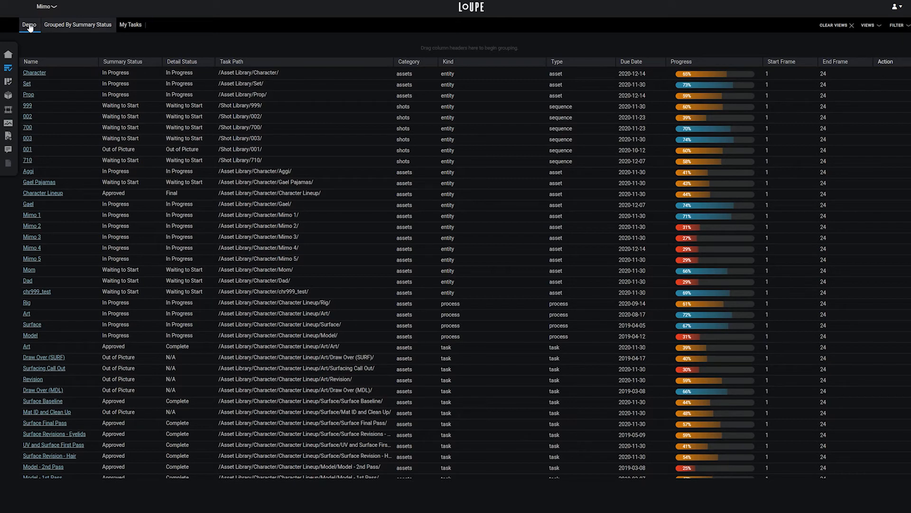
pyautogui.click(897, 26)
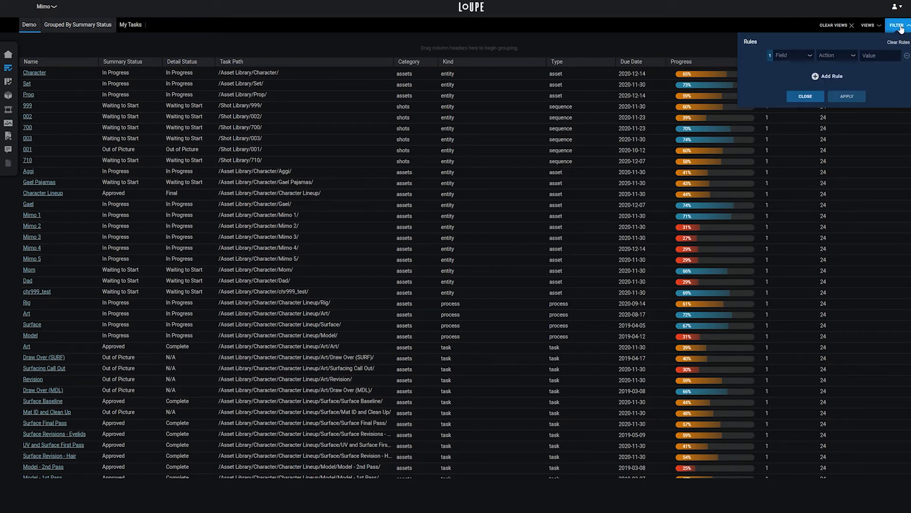
pyautogui.click(802, 56)
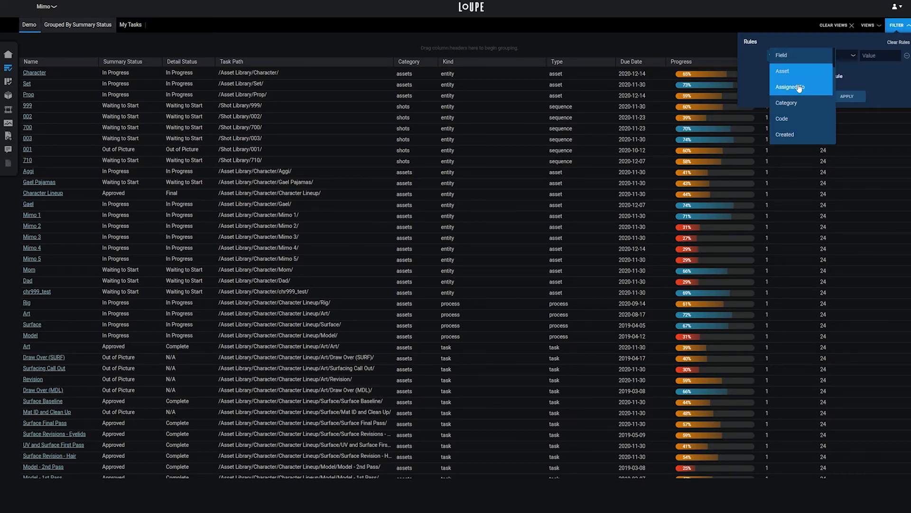
pyautogui.click(800, 120)
pyautogui.click(835, 56)
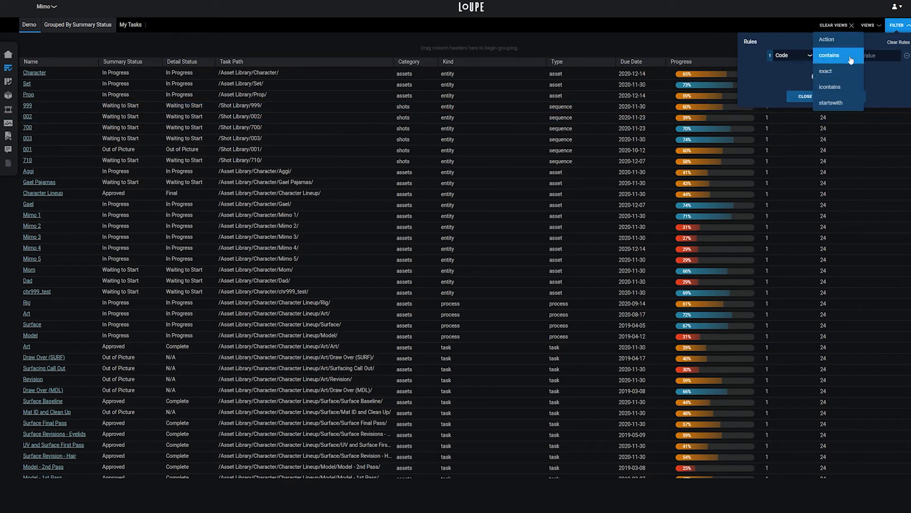
pyautogui.click(833, 71)
pyautogui.click(880, 55)
pyautogui.write('0010')
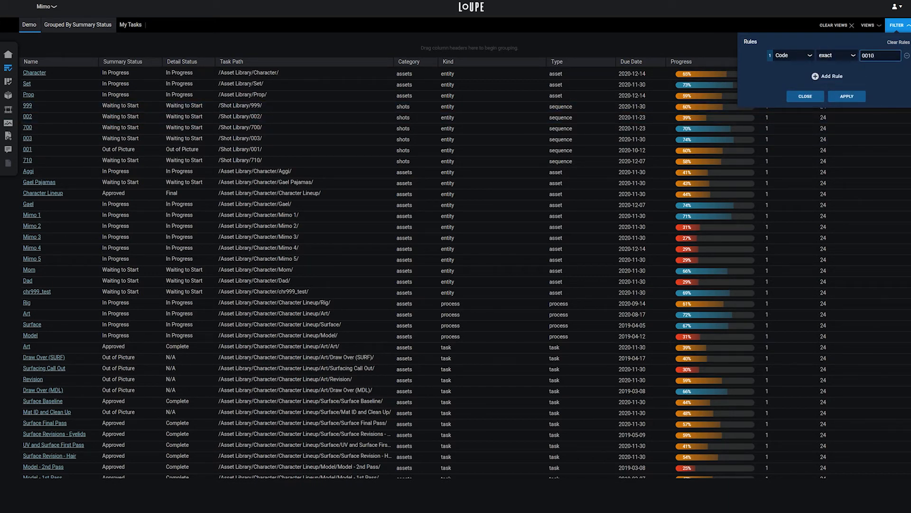
pyautogui.click(849, 95)
pyautogui.click(815, 97)
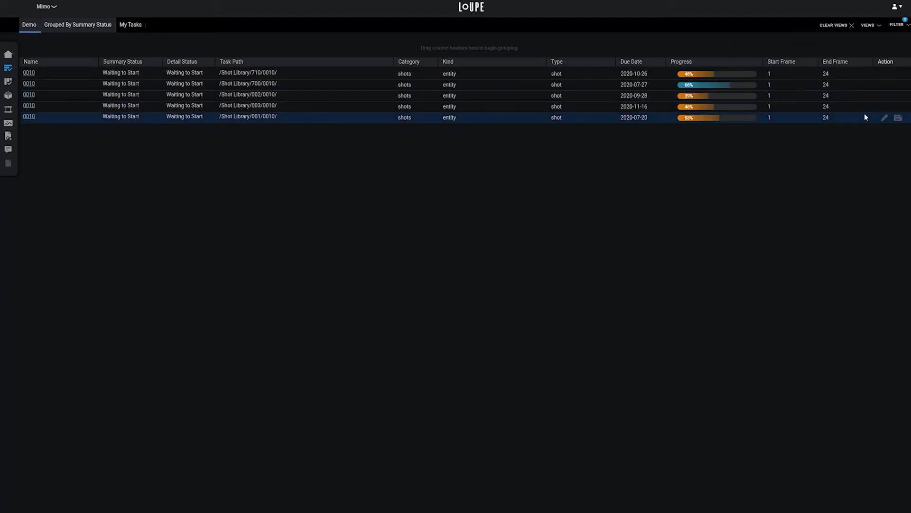
# Open the details page of shot 0010 in sequence 001, play its preview video briefly and pause it.
pyautogui.click(902, 122)
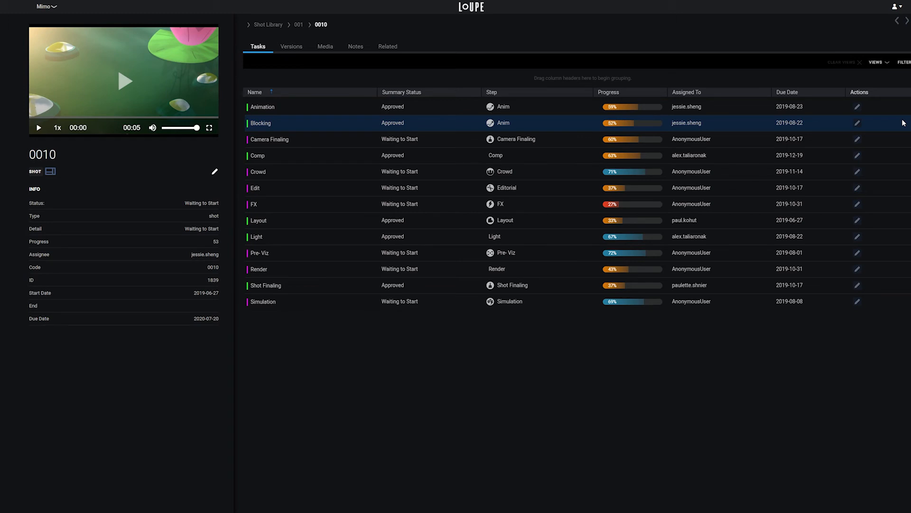
pyautogui.click(123, 83)
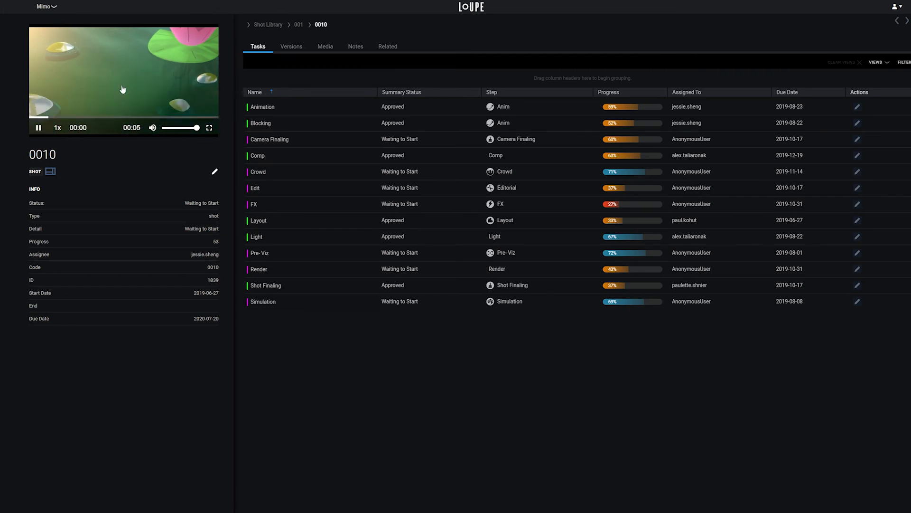
pyautogui.click(123, 89)
# Review the shot's versions, media, notes and related assets, and return to the filtered task list.
pyautogui.click(286, 50)
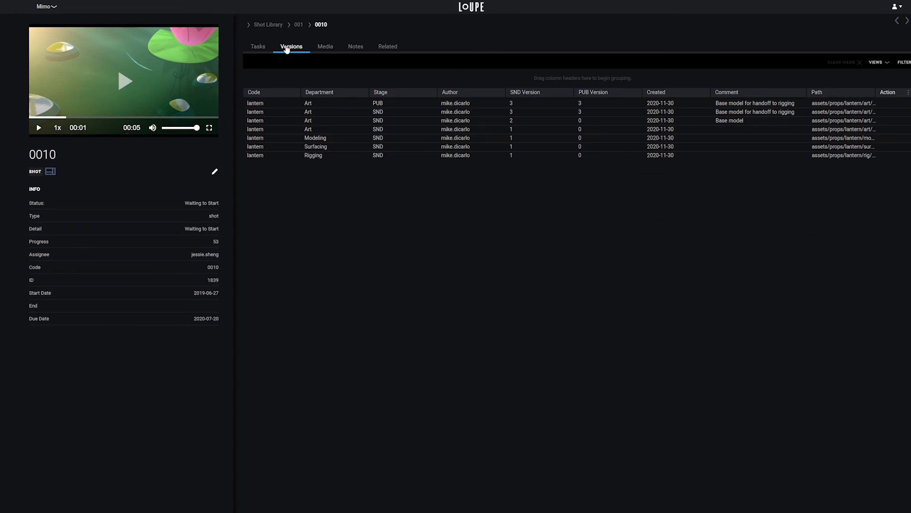
pyautogui.click(332, 48)
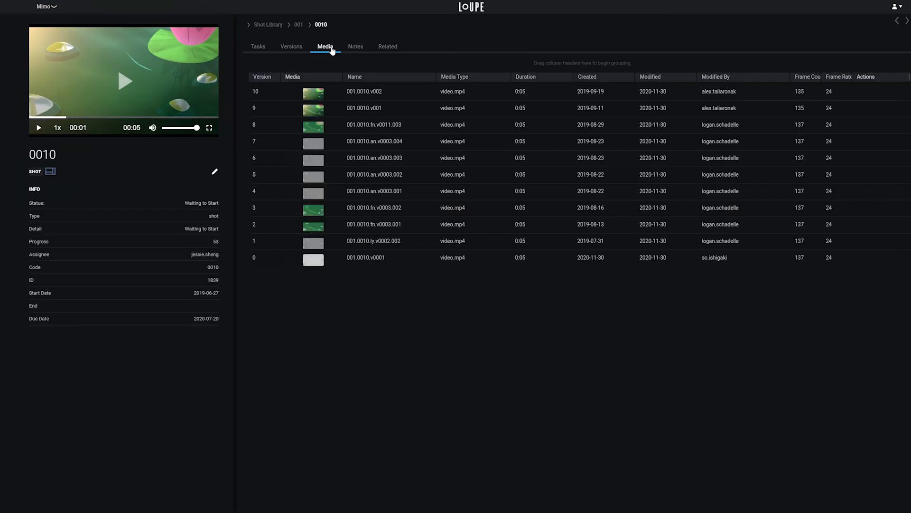
pyautogui.click(364, 51)
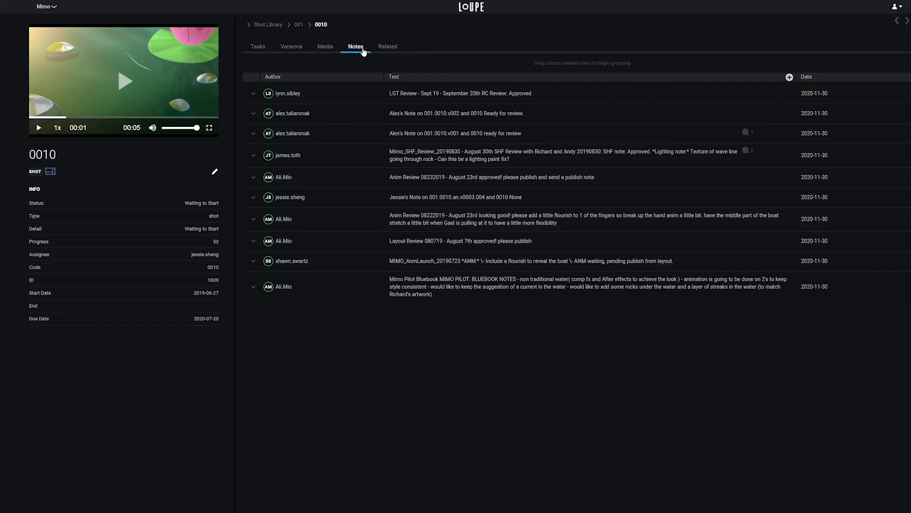
pyautogui.click(392, 51)
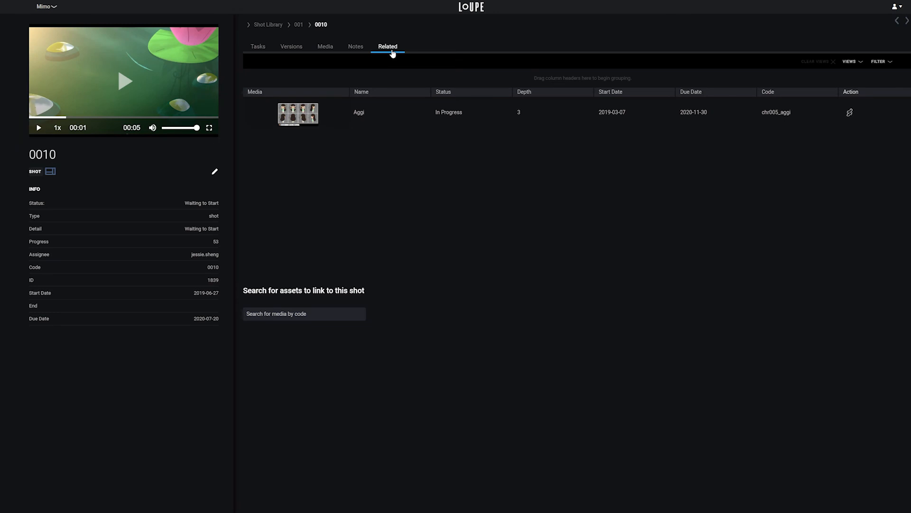
pyautogui.click(388, 114)
pyautogui.click(897, 20)
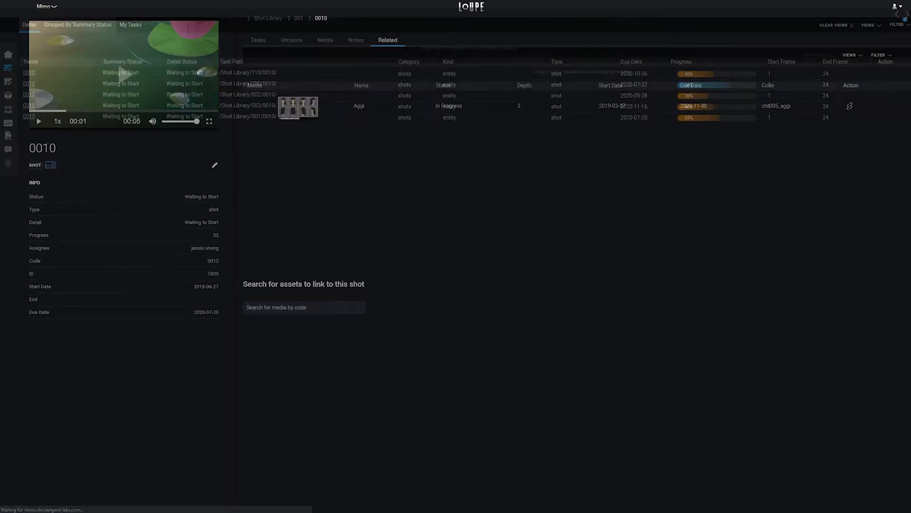